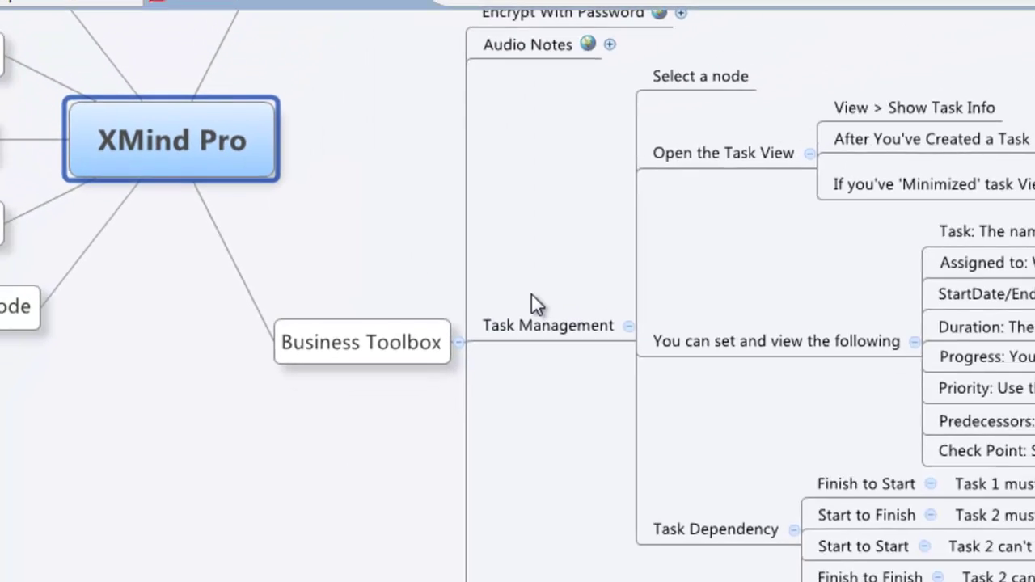
Open the task info for the "View > Show Task Info" topic in the Open the Task View branch of Task Management.
{"action": "left_click", "coordinate": [639, 355]}
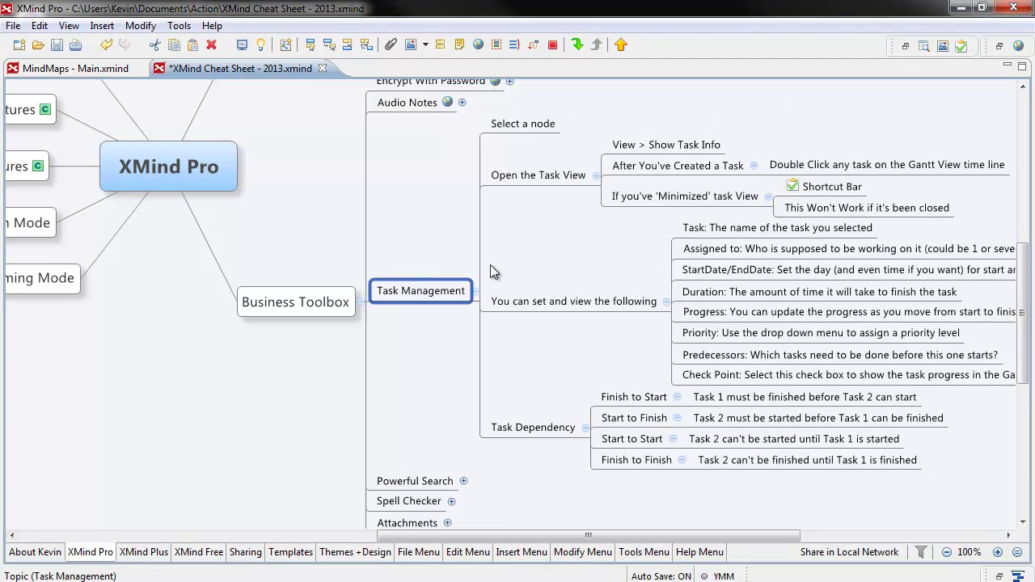
{"action": "left_click", "coordinate": [525, 129]}
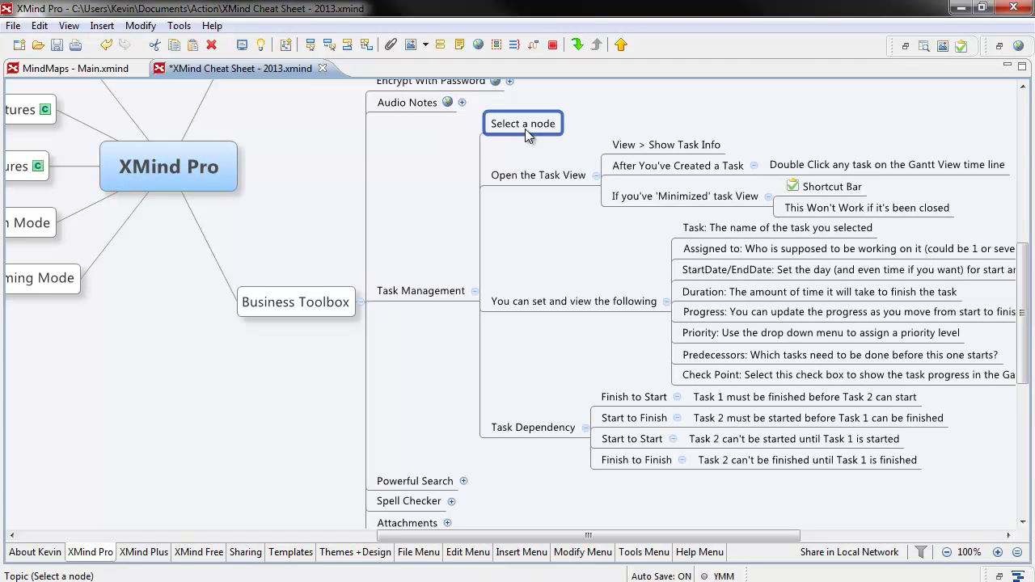
{"action": "left_click", "coordinate": [538, 175]}
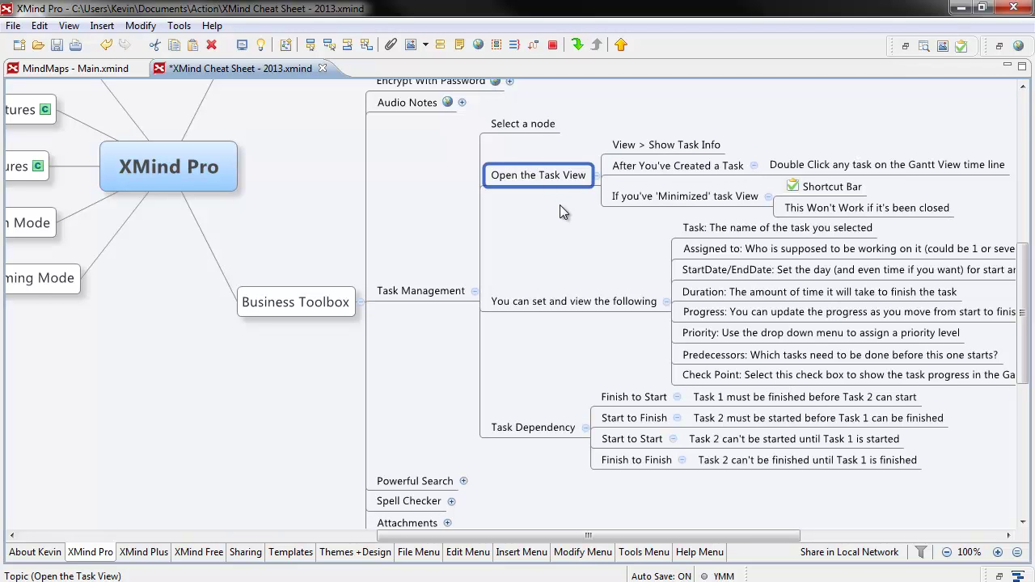
{"action": "left_click", "coordinate": [627, 149]}
{"action": "left_click", "coordinate": [69, 25]}
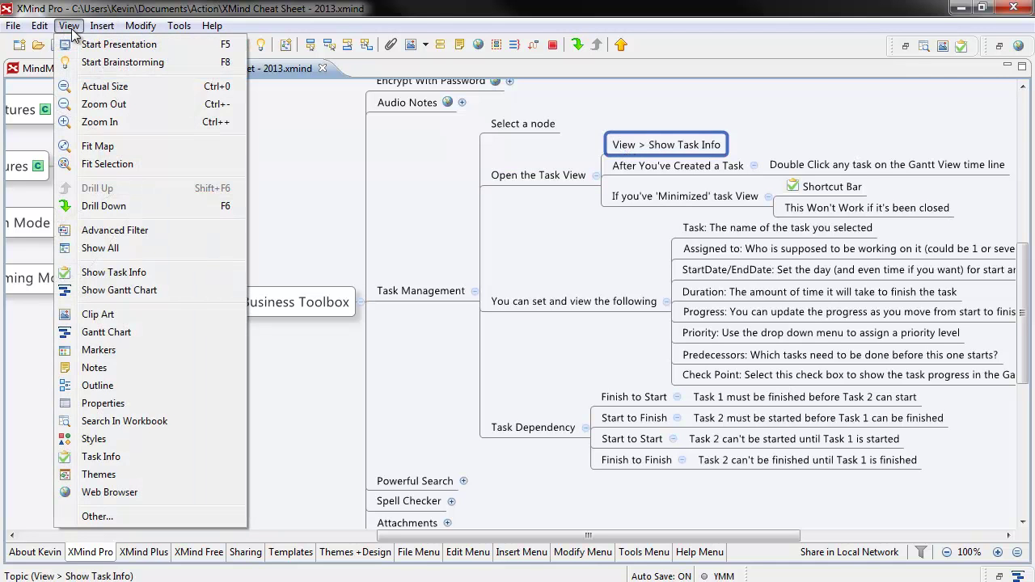
{"action": "left_click", "coordinate": [127, 275]}
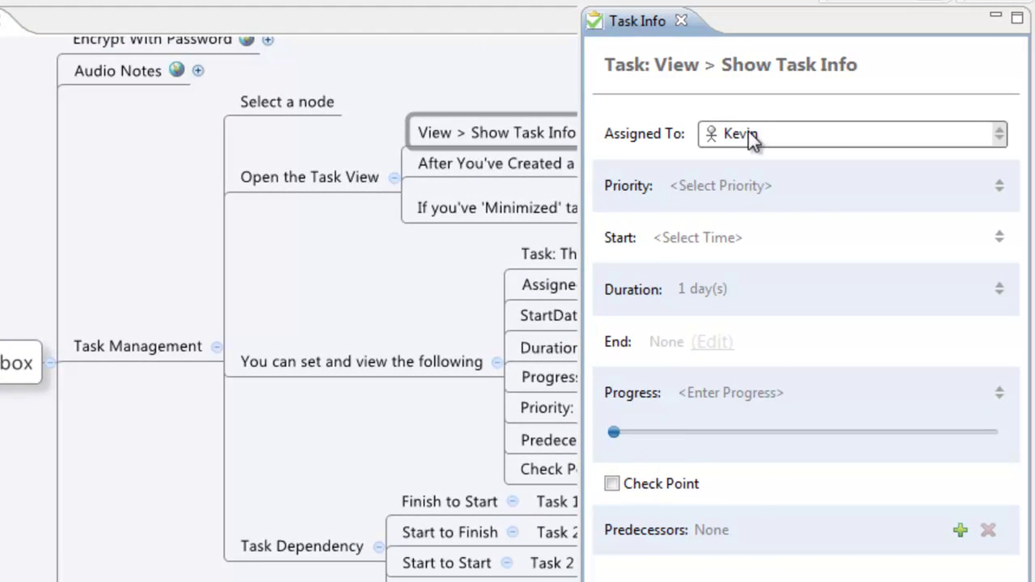
Assign the task to the listed person and set its priority to Priority 1.
{"action": "left_click", "coordinate": [748, 133]}
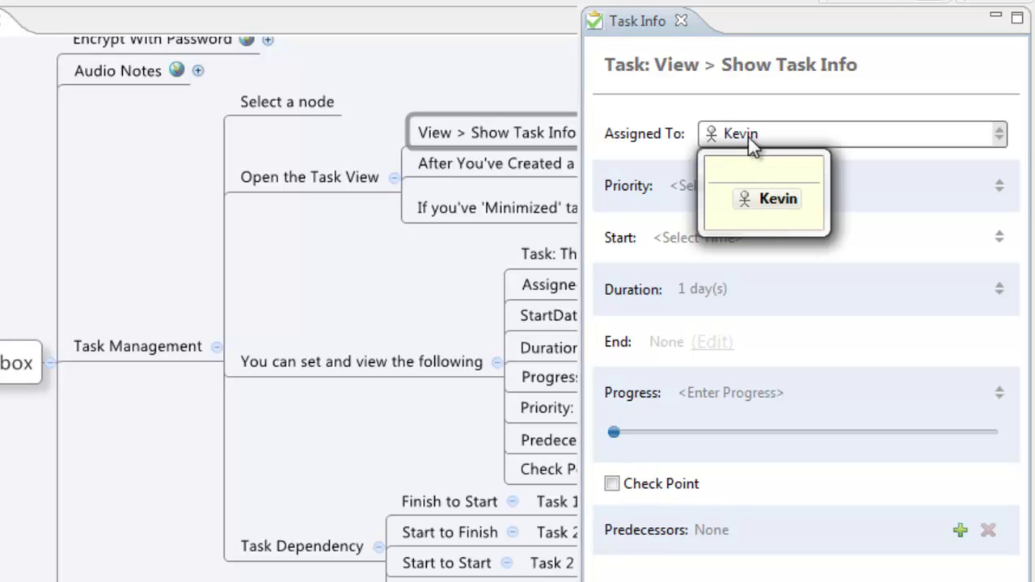
{"action": "left_click", "coordinate": [774, 200]}
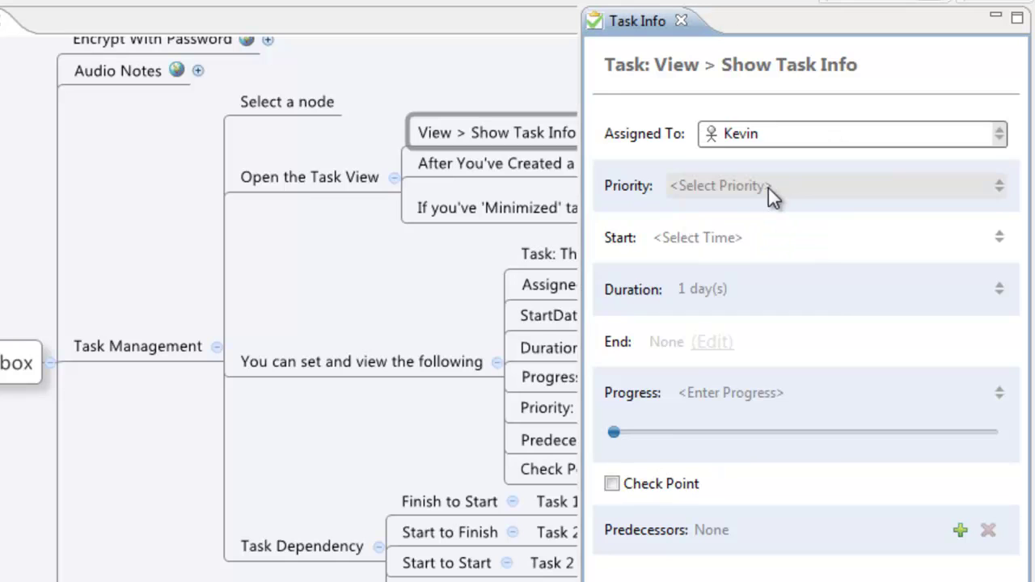
{"action": "left_click", "coordinate": [767, 190]}
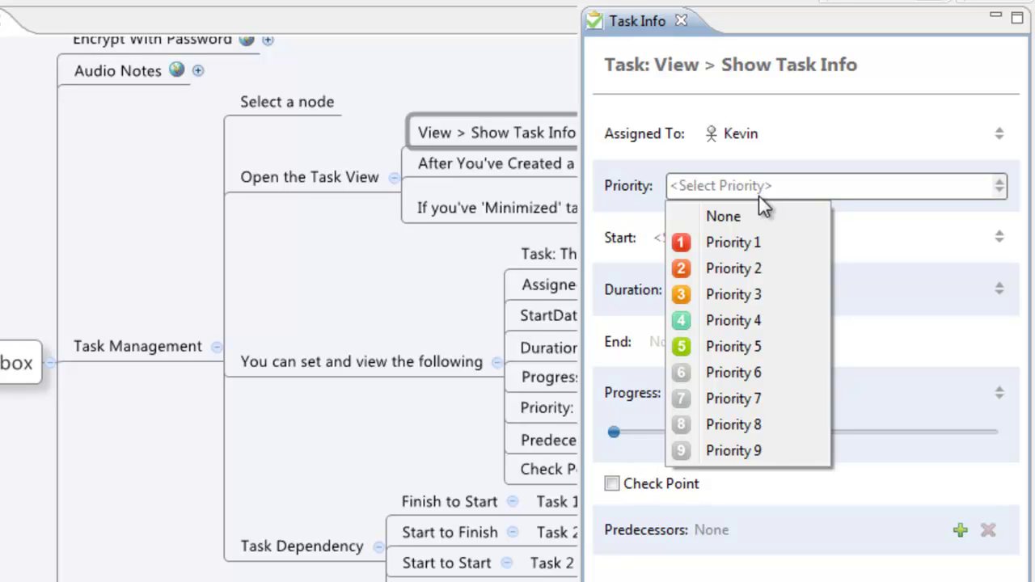
{"action": "left_click", "coordinate": [741, 250]}
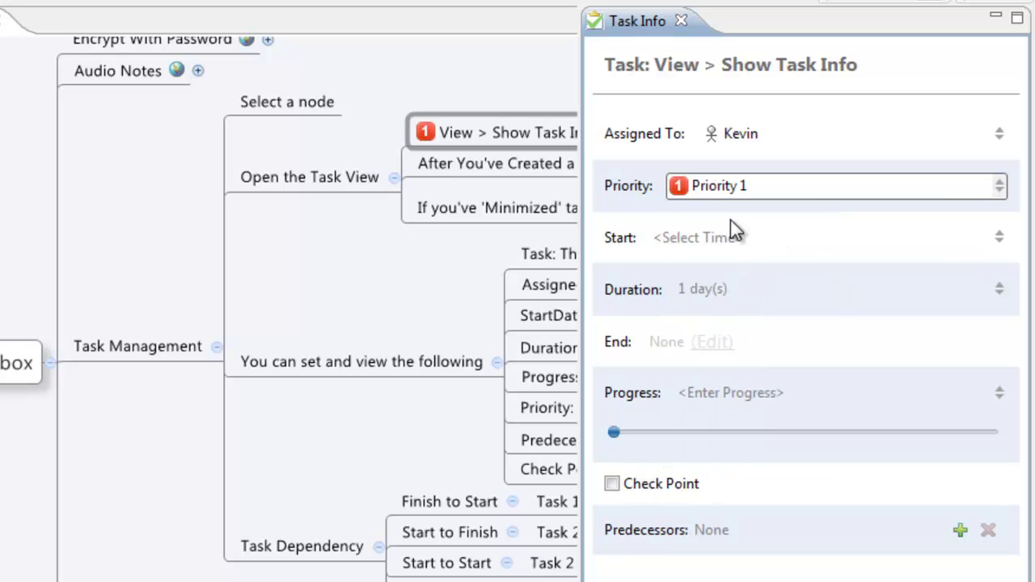
Set the task's start to Tue, Nov 12, 2013 at 08:00:00.
{"action": "left_click", "coordinate": [713, 238]}
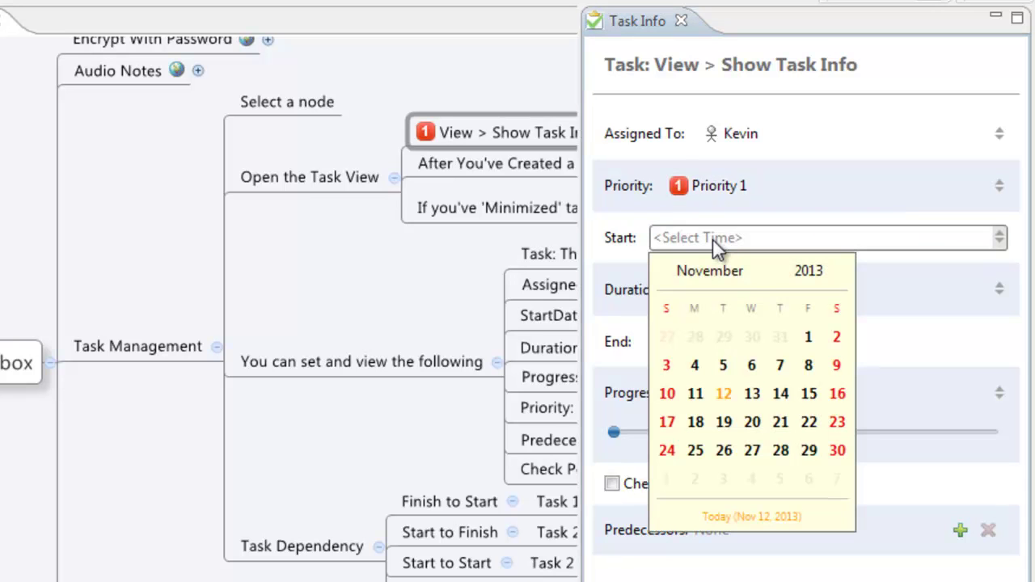
{"action": "left_click", "coordinate": [724, 394]}
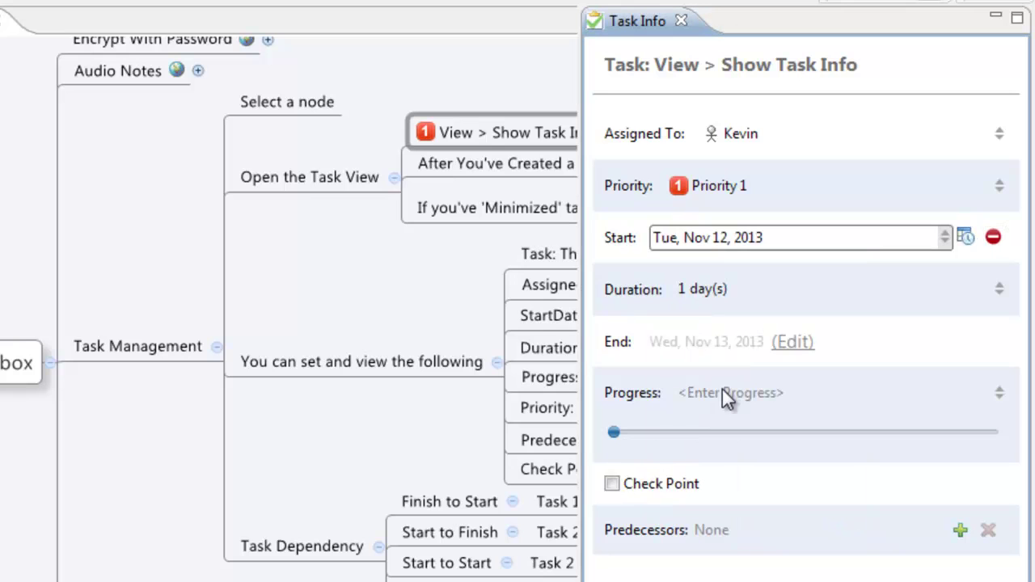
{"action": "left_click", "coordinate": [967, 237]}
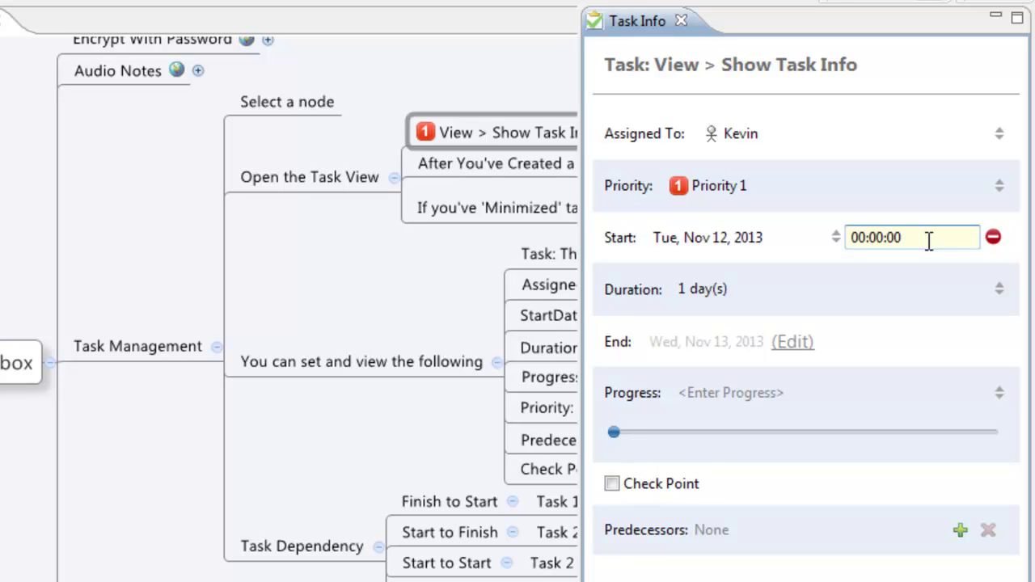
{"action": "key", "text": "Right"}
{"action": "type", "text": "8"}
Set the task's end date to Wed, Nov 27, 2013 instead of specifying a duration.
{"action": "left_click", "coordinate": [738, 283]}
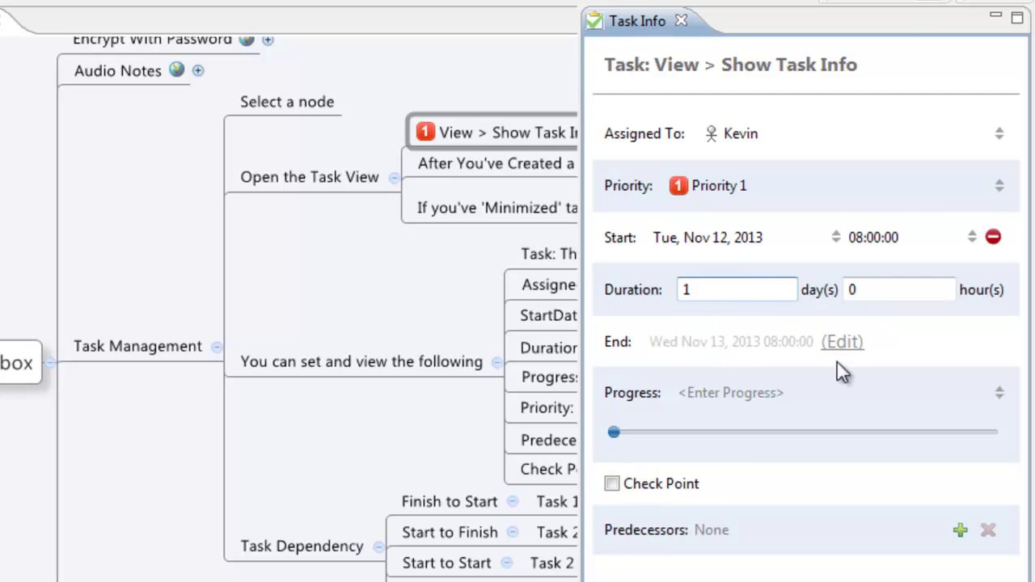
{"action": "left_click", "coordinate": [849, 343]}
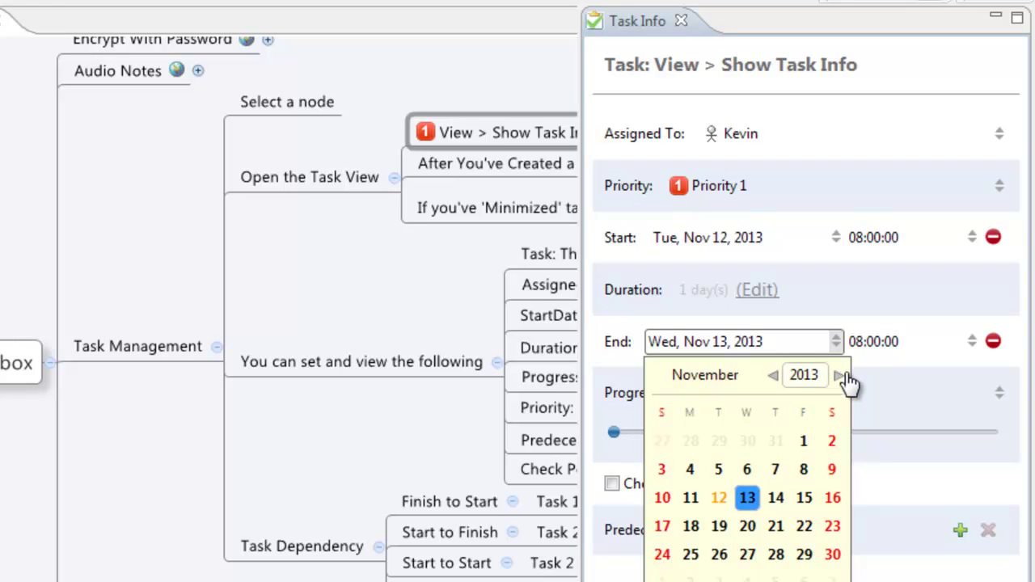
{"action": "left_click", "coordinate": [748, 554]}
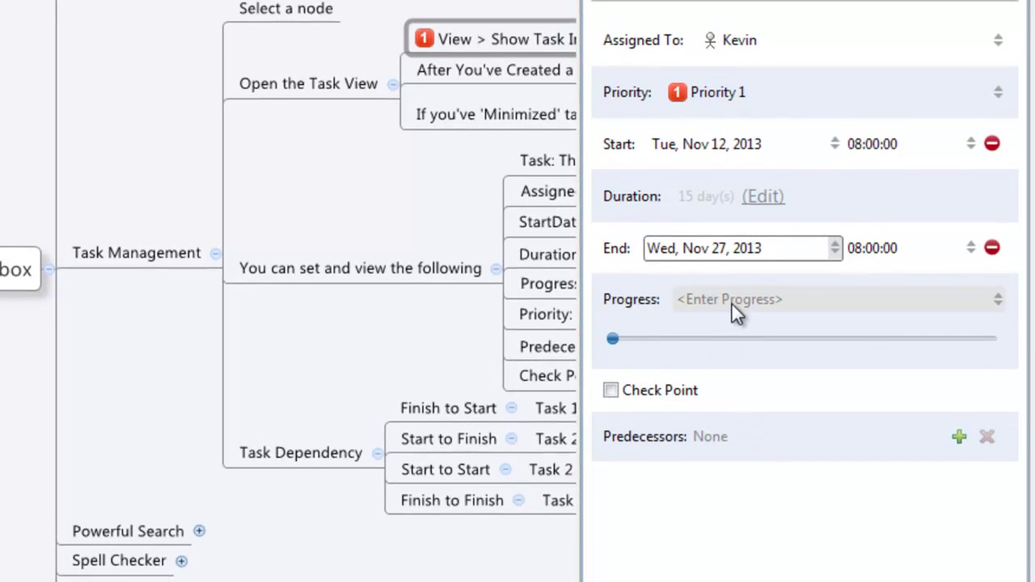
Set the task's progress to 1/2 Done - 50%, and raise it to 58% with the progress slider.
{"action": "left_click", "coordinate": [731, 302]}
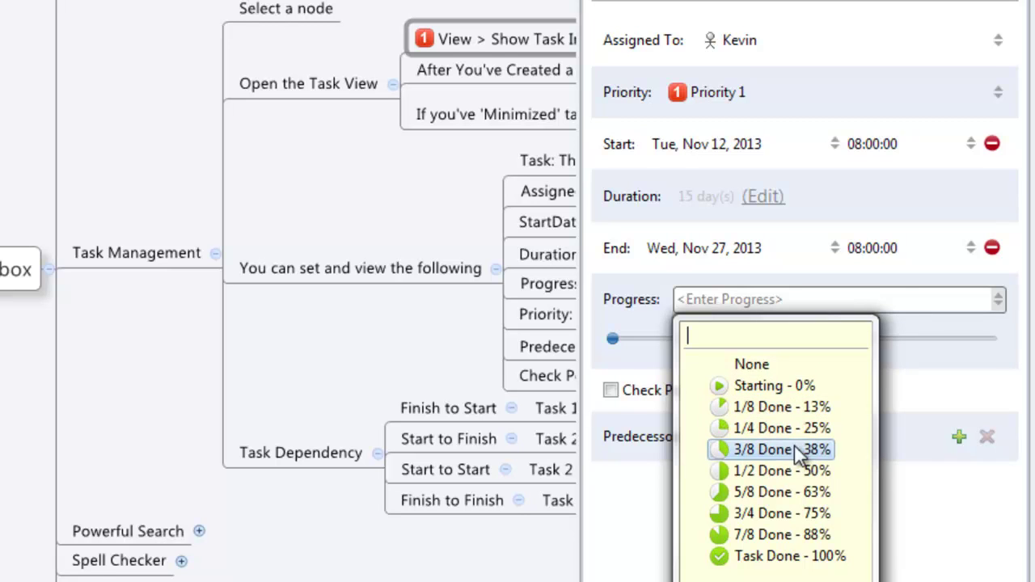
{"action": "key", "text": "Escape"}
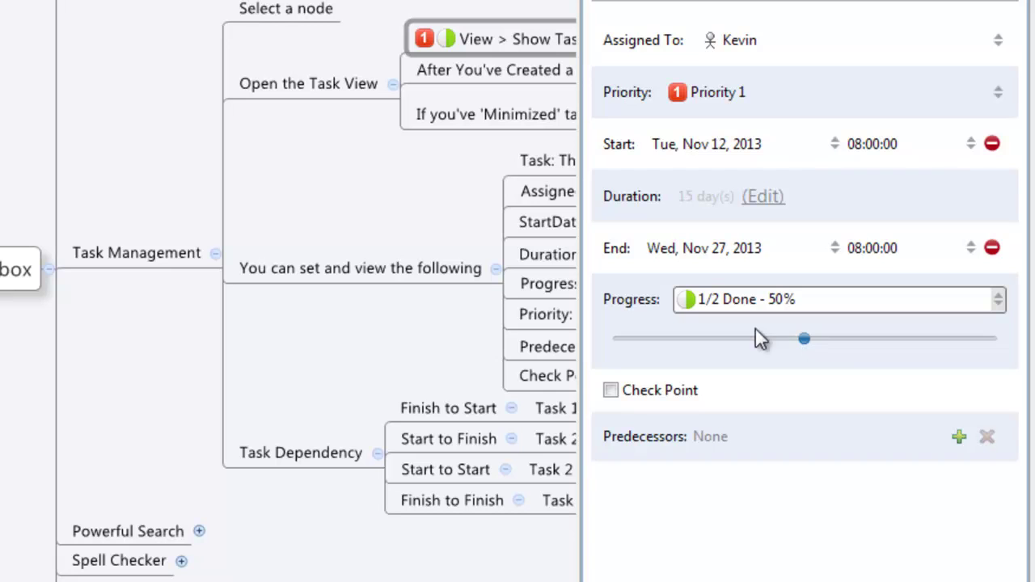
{"action": "left_click", "coordinate": [806, 340]}
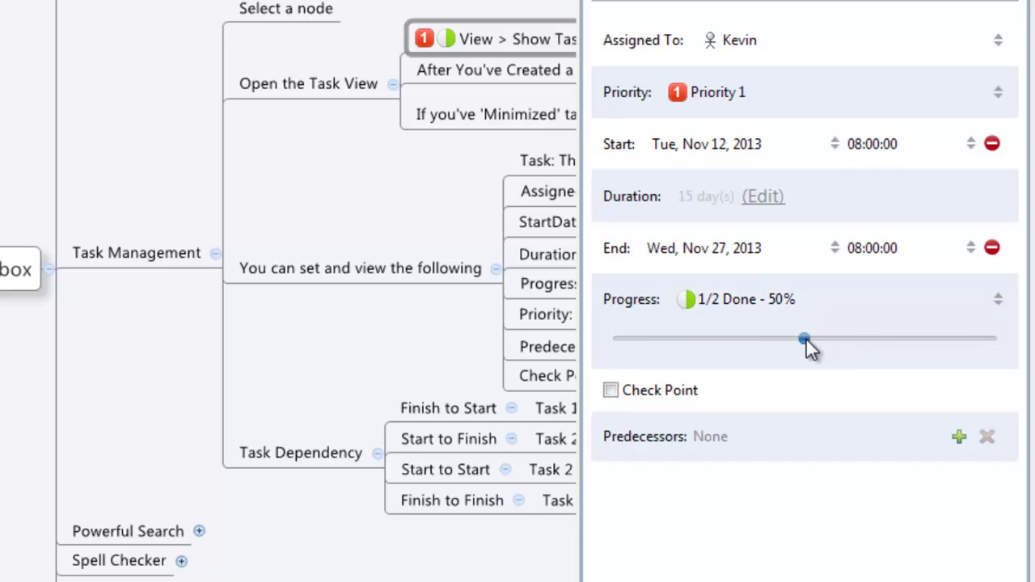
{"action": "left_click_drag", "start_coordinate": [806, 340], "coordinate": [838, 333]}
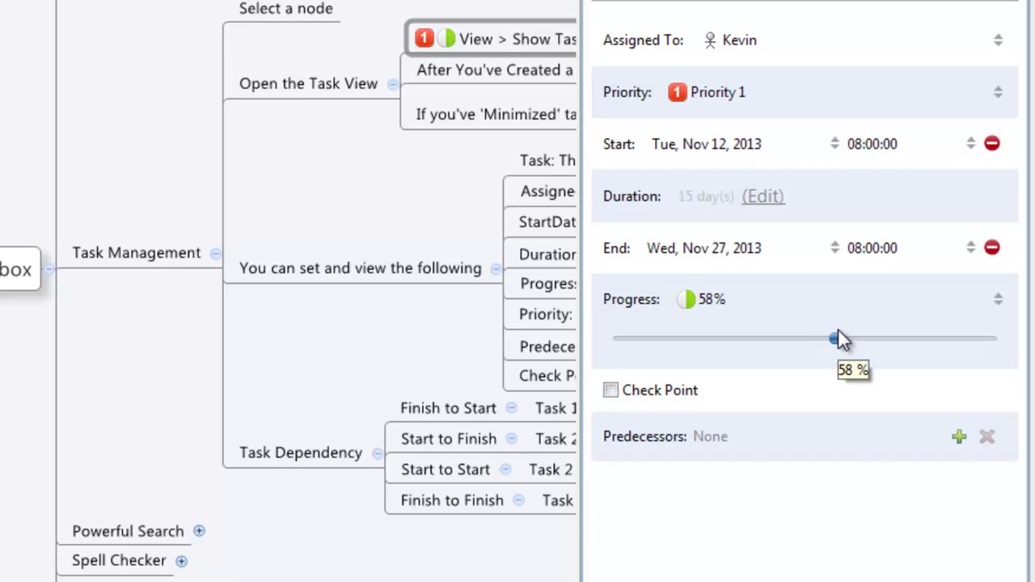
{"action": "mouse_move", "coordinate": [832, 337]}
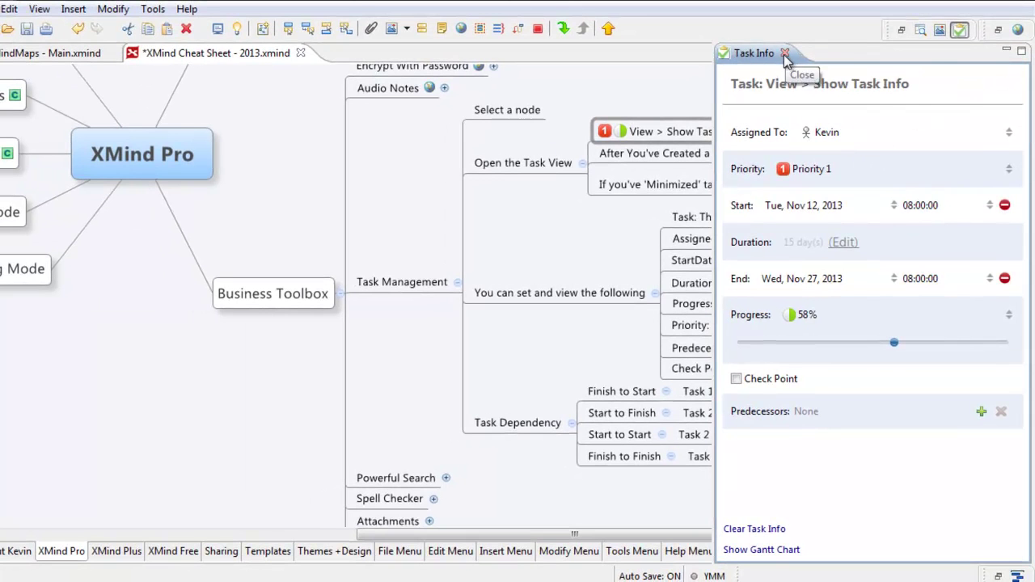
Minimize the Task Info view, restore it, and minimize it again.
{"action": "left_click", "coordinate": [1007, 53]}
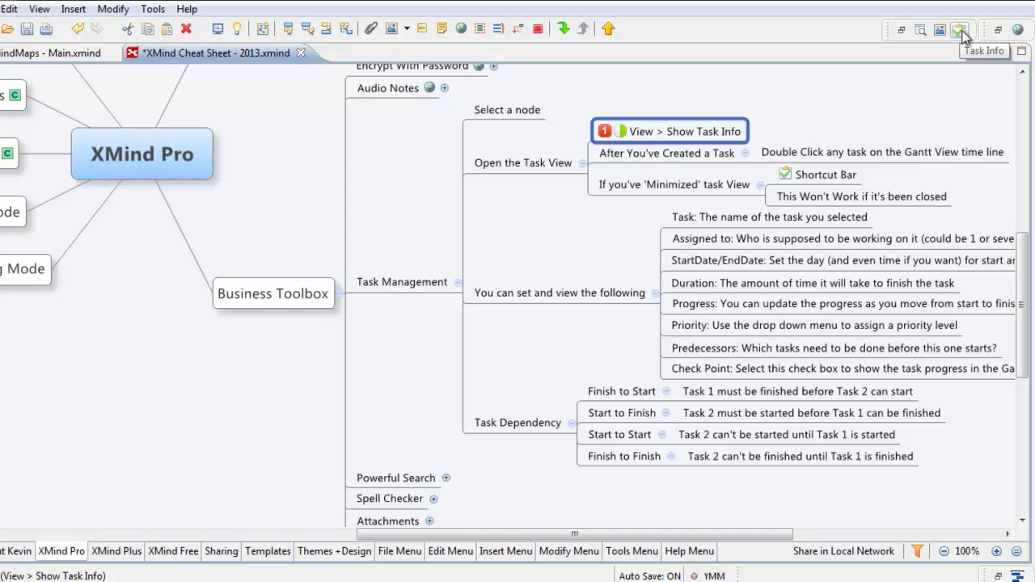
{"action": "left_click", "coordinate": [39, 9]}
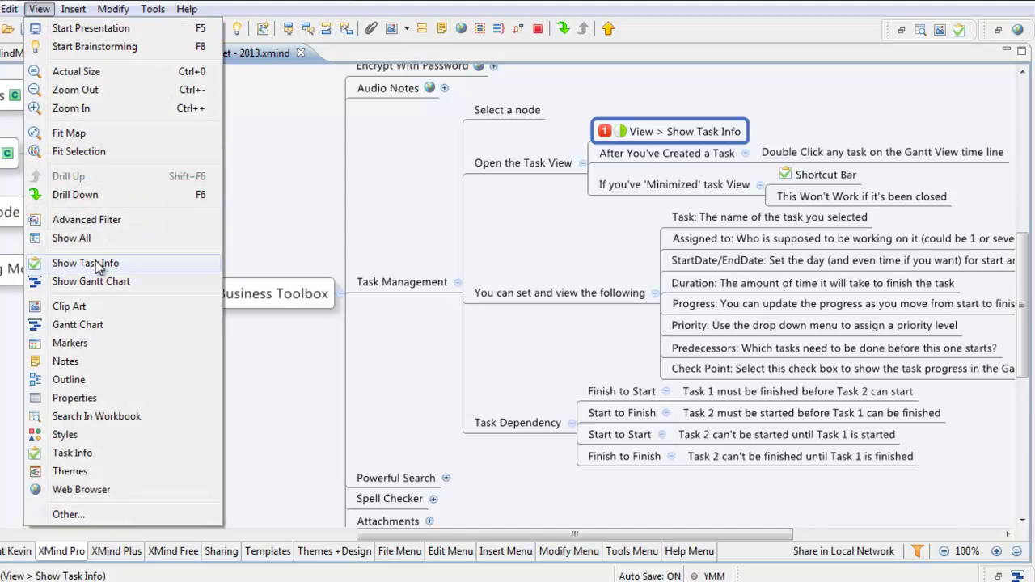
{"action": "left_click", "coordinate": [958, 30]}
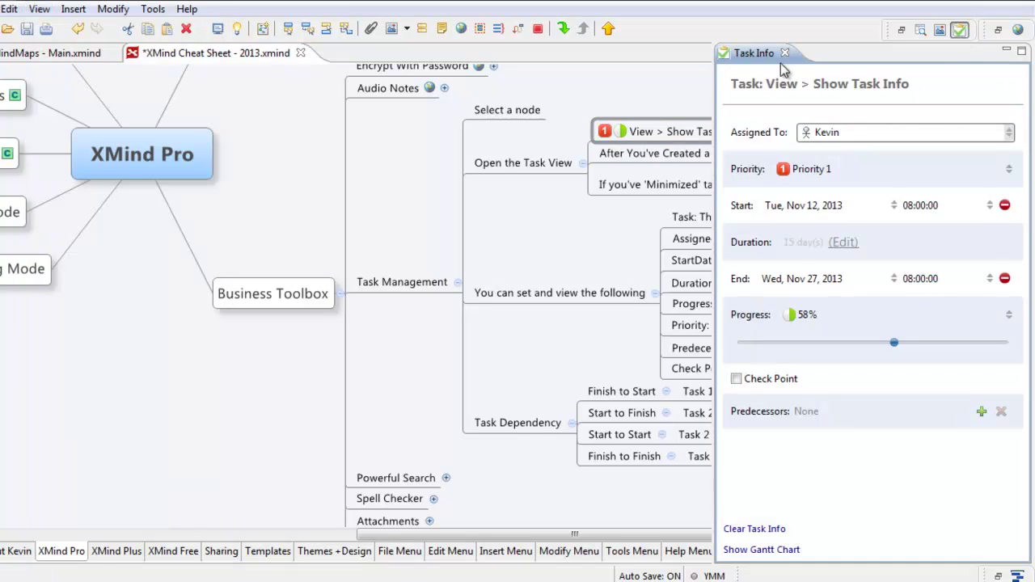
{"action": "left_click", "coordinate": [1006, 50]}
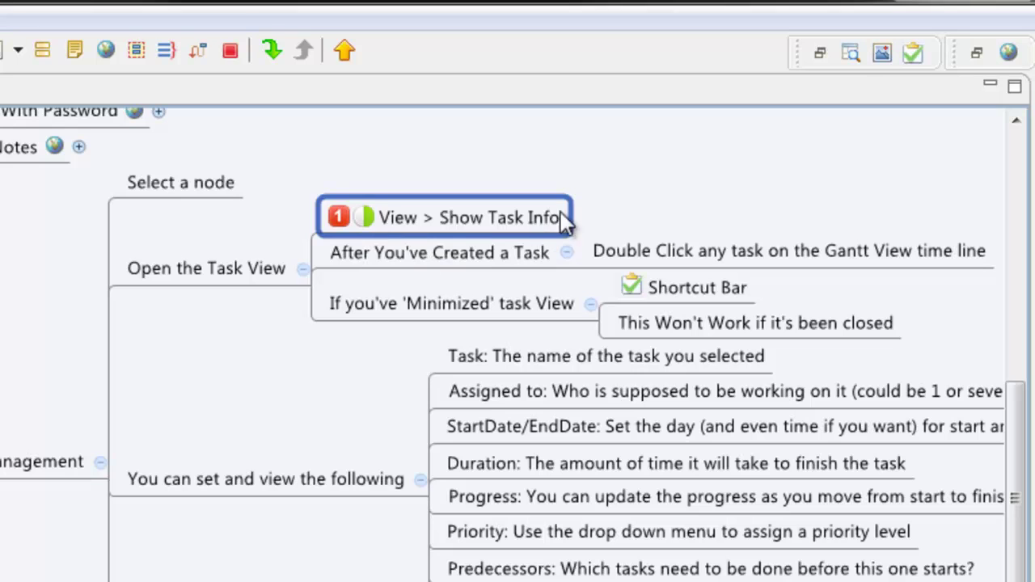
Change the topic's priority marker to Priority 2 and its progress marker to 5/8 Done directly on the map.
{"action": "left_click", "coordinate": [338, 217]}
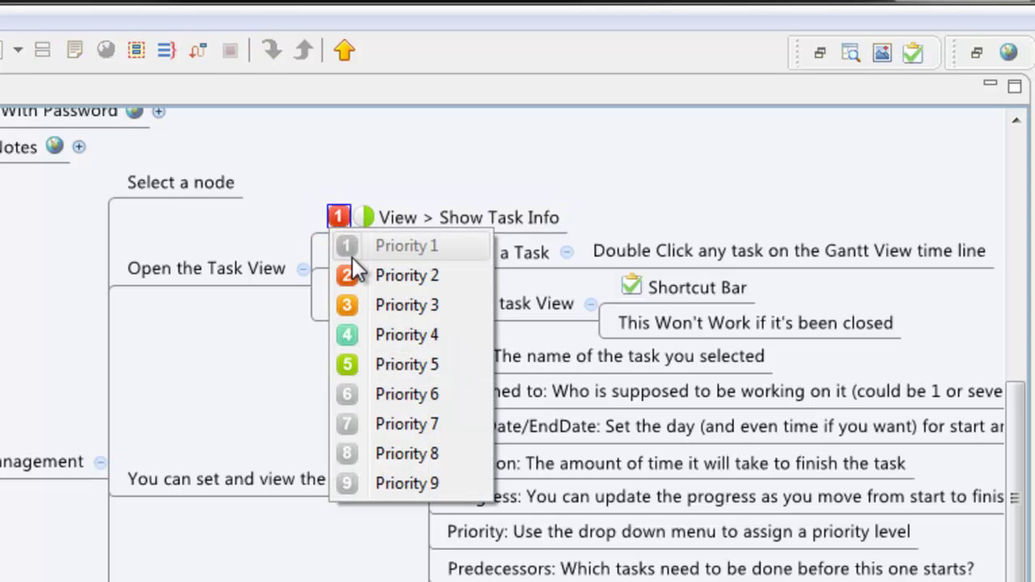
{"action": "left_click", "coordinate": [372, 275]}
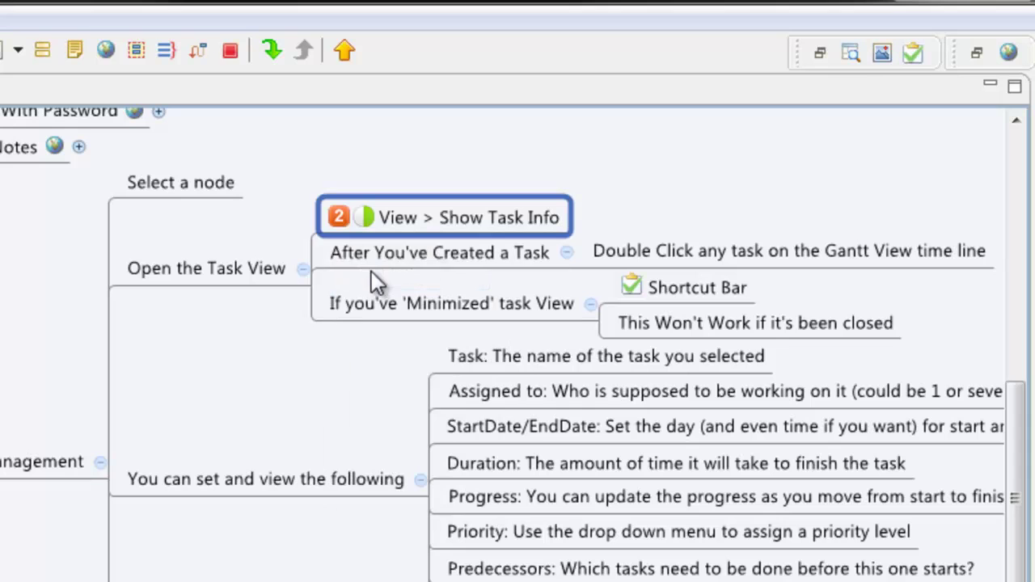
{"action": "left_click", "coordinate": [365, 218]}
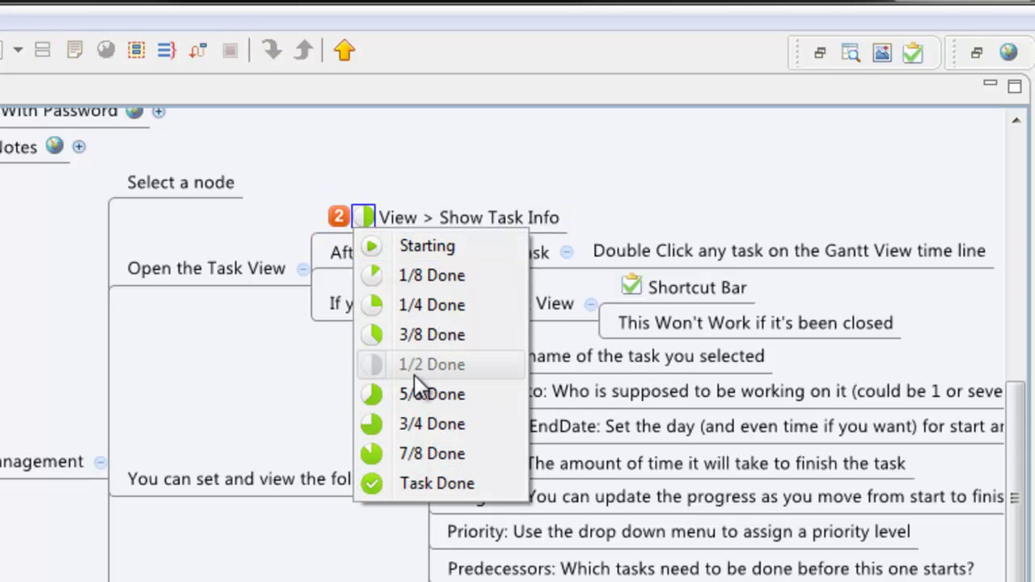
{"action": "left_click", "coordinate": [418, 395]}
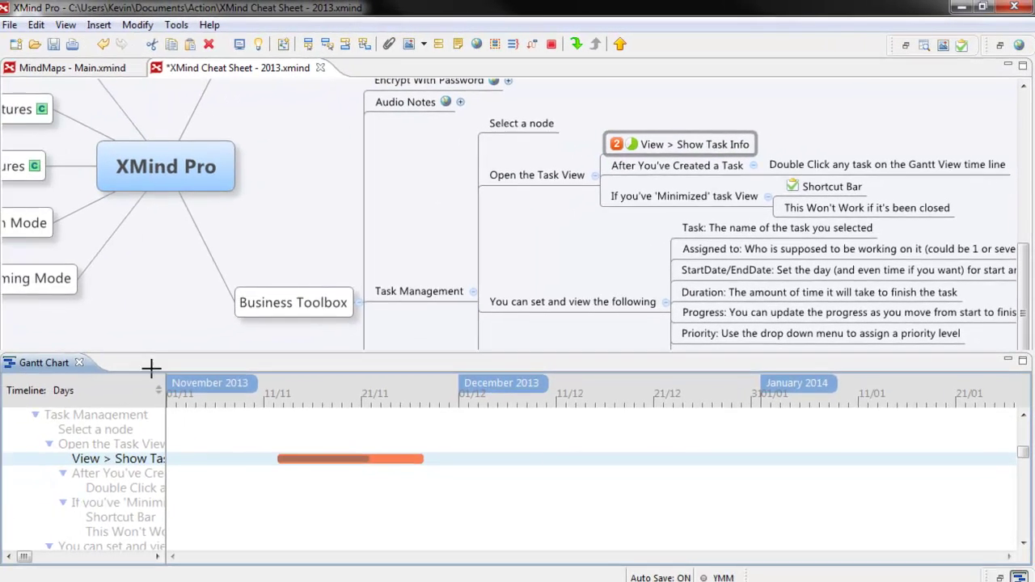
Inspect the task's bar in the Gantt chart, open its task info, return to the chart, and reopen the task info from the bar.
{"action": "left_click", "coordinate": [294, 459]}
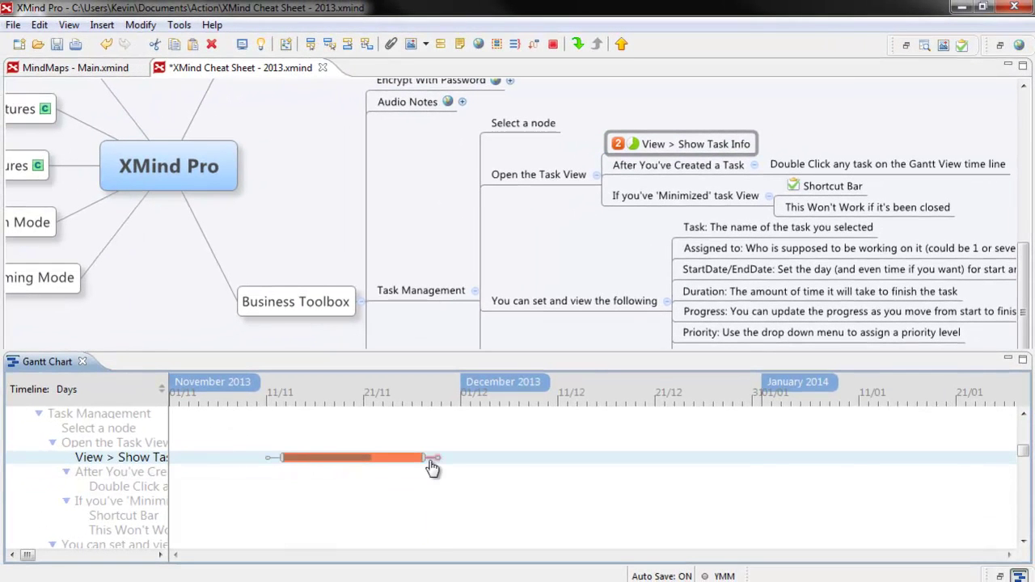
{"action": "mouse_move", "coordinate": [376, 462]}
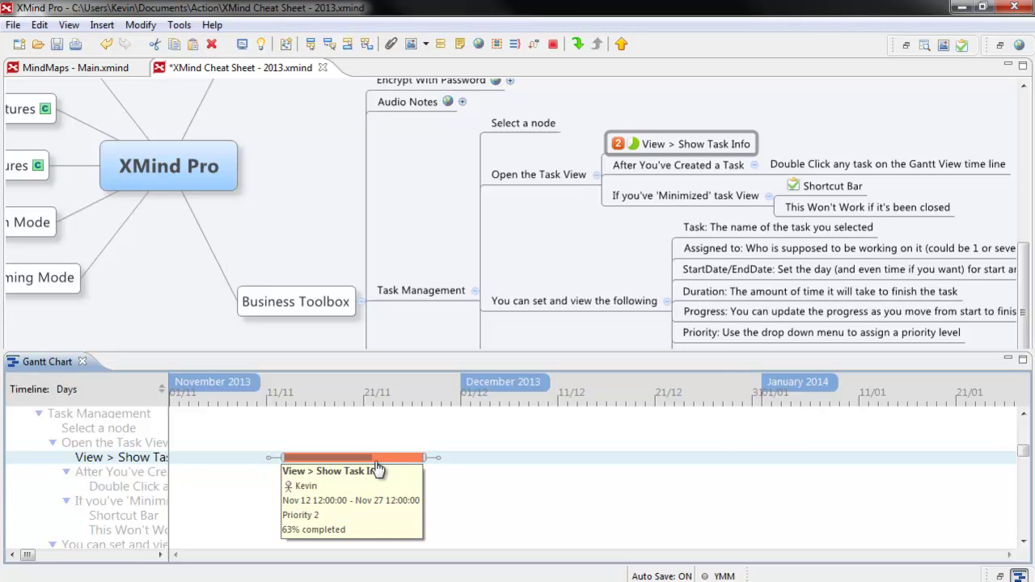
{"action": "double_click", "coordinate": [376, 467]}
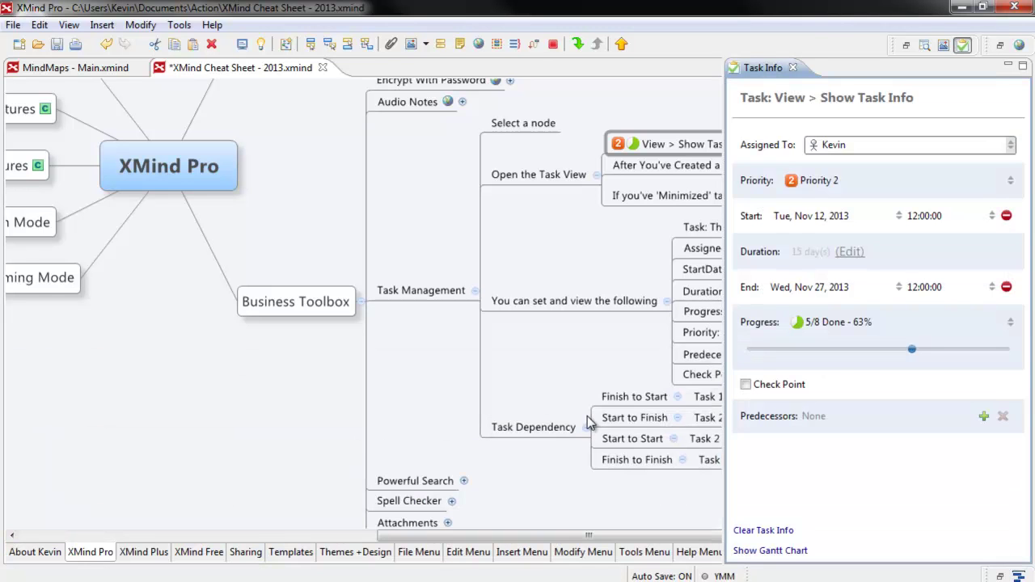
{"action": "left_click", "coordinate": [769, 550]}
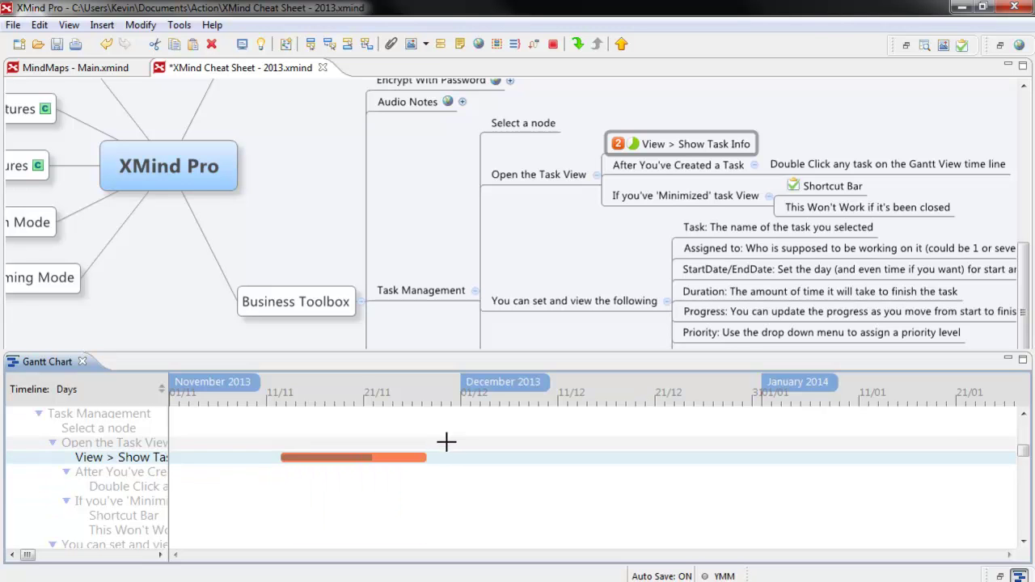
{"action": "double_click", "coordinate": [395, 464]}
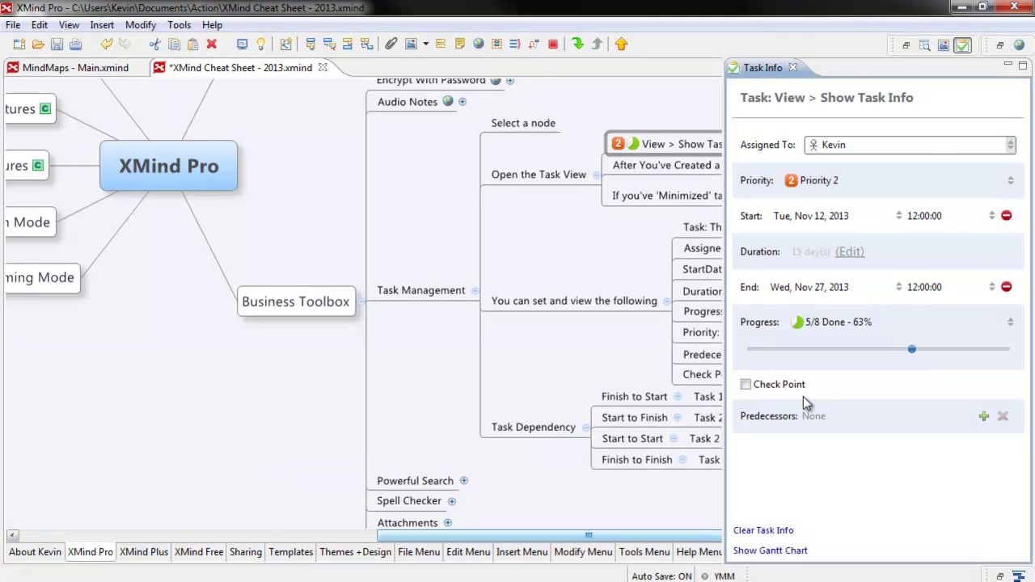
Turn on the Check Point option for the task.
{"action": "left_click", "coordinate": [746, 385]}
{"action": "left_click", "coordinate": [746, 385]}
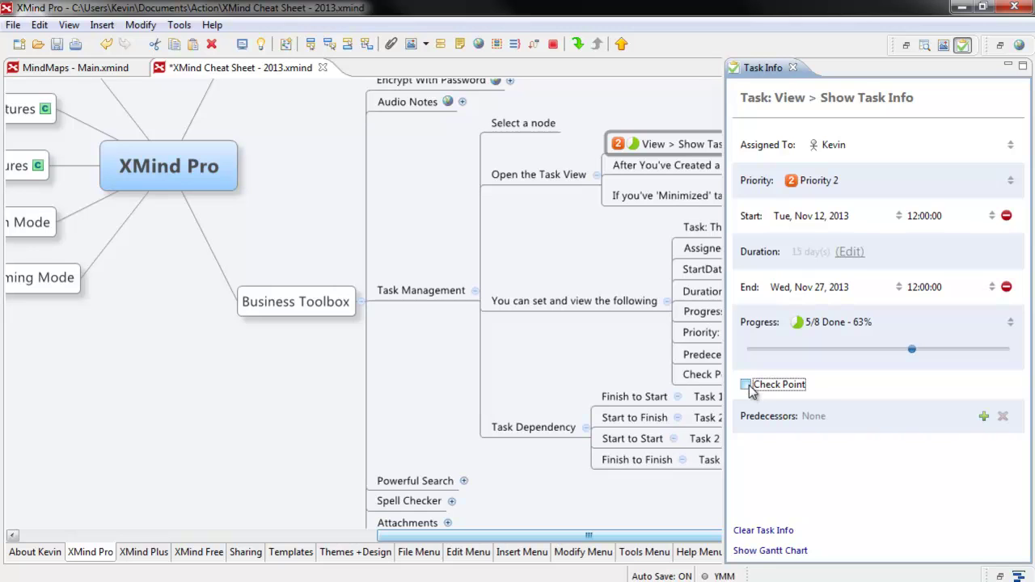
{"action": "left_click", "coordinate": [746, 384]}
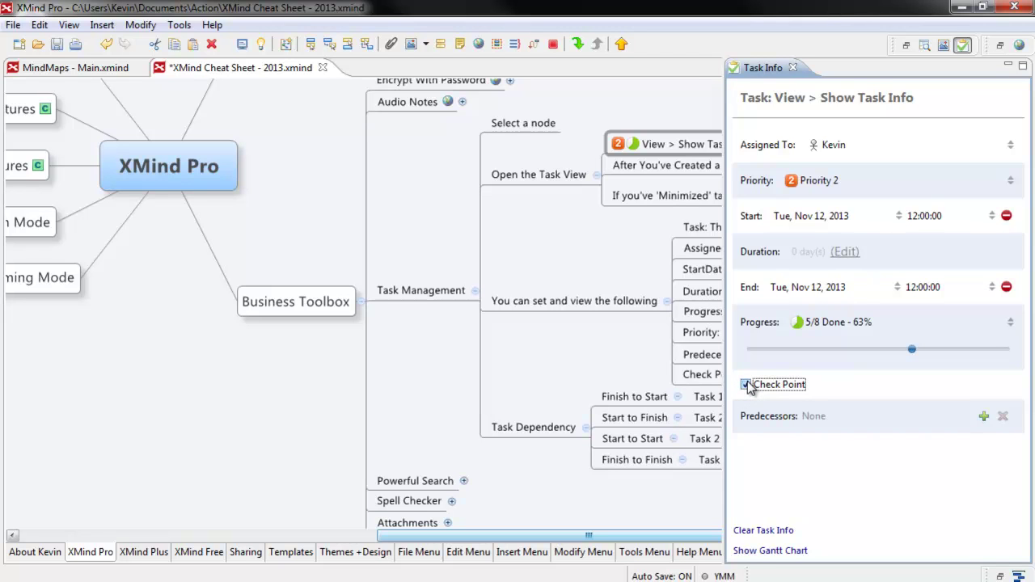
Toggle the task's Check Point option off and back on.
{"action": "left_click", "coordinate": [746, 384]}
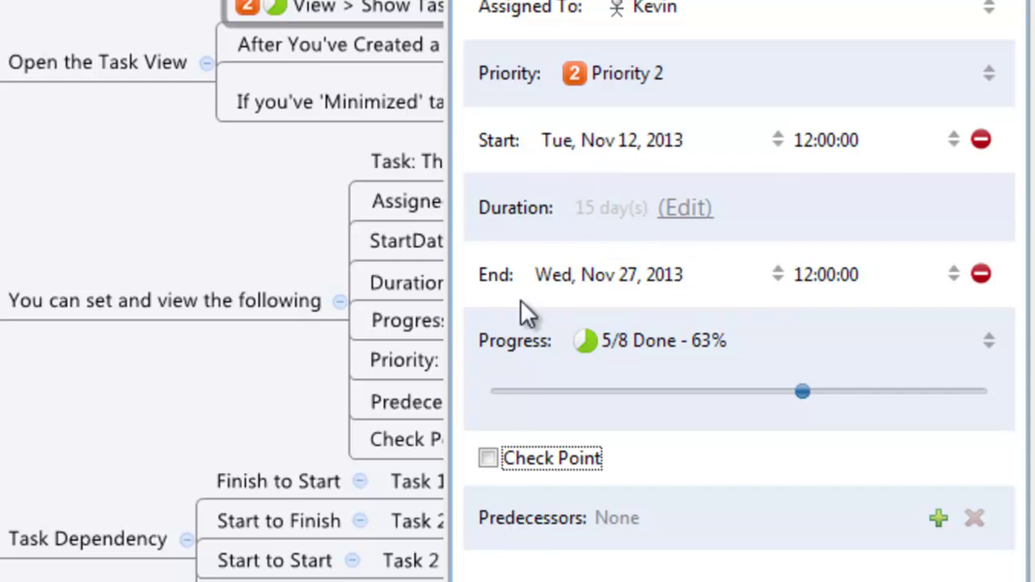
{"action": "left_click", "coordinate": [488, 457]}
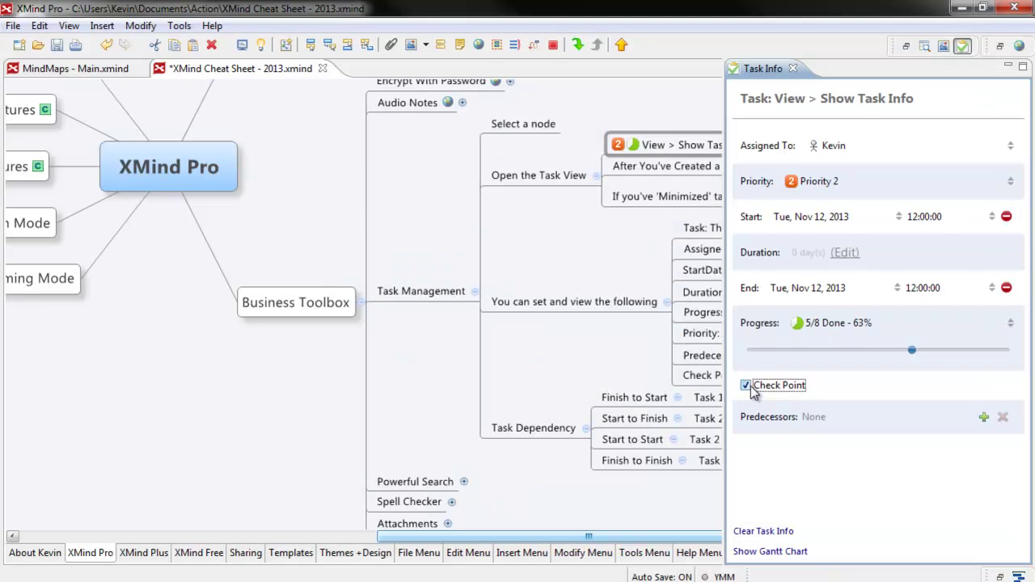
View the task's check point in the Gantt chart, reopen its task info from there, and turn off the Check Point option.
{"action": "left_click", "coordinate": [768, 552]}
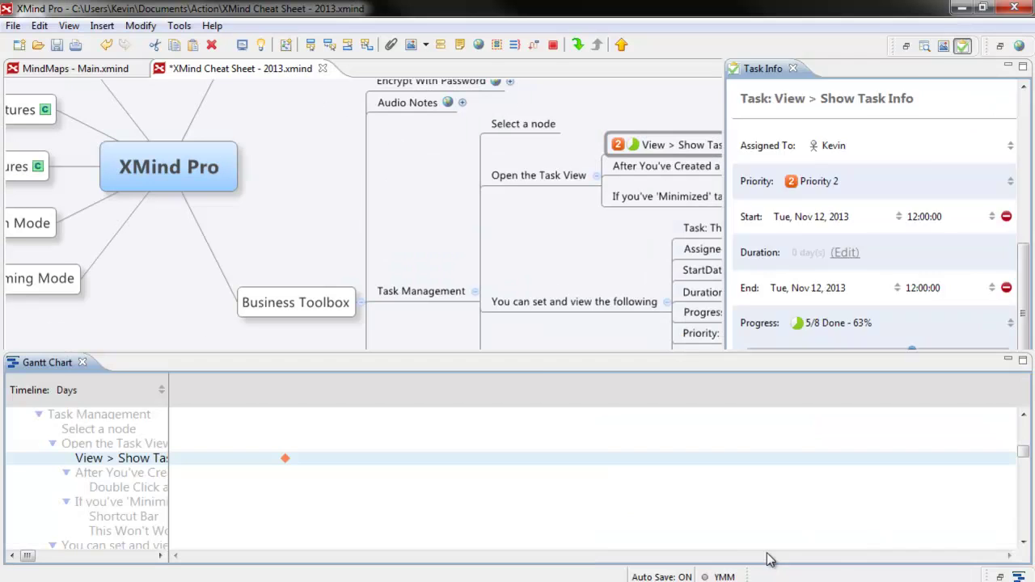
{"action": "mouse_move", "coordinate": [286, 467]}
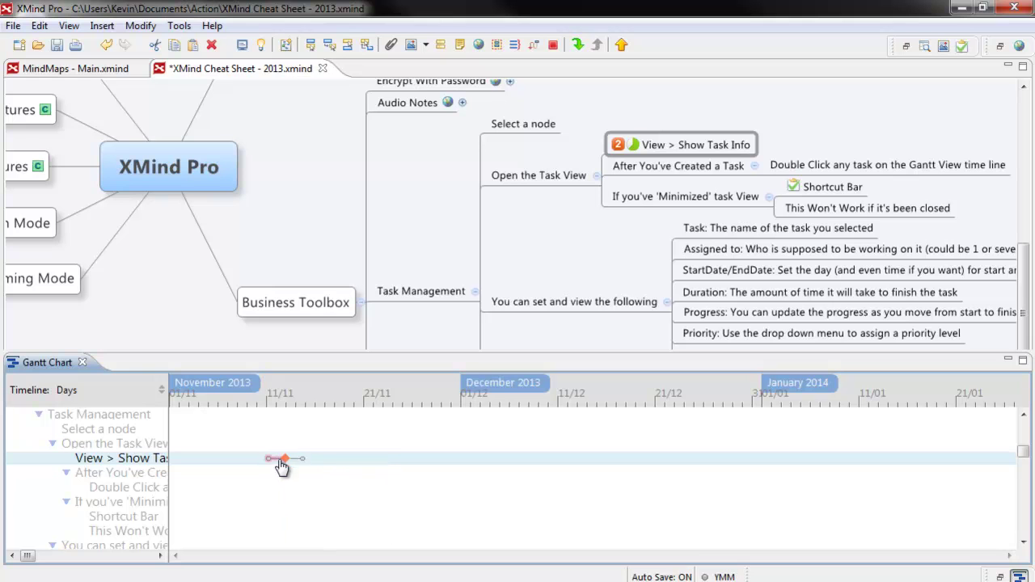
{"action": "double_click", "coordinate": [287, 463]}
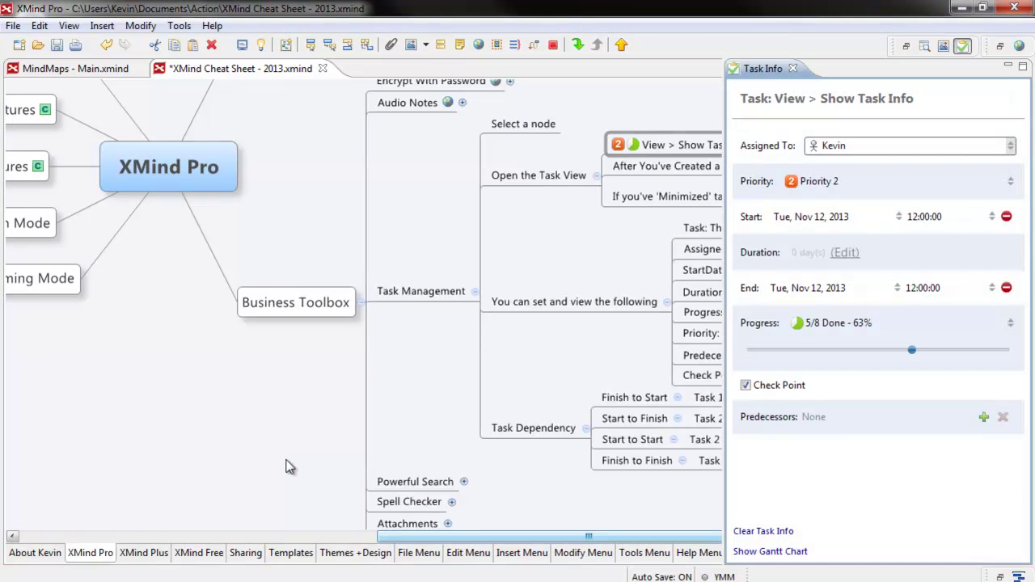
{"action": "left_click", "coordinate": [747, 387]}
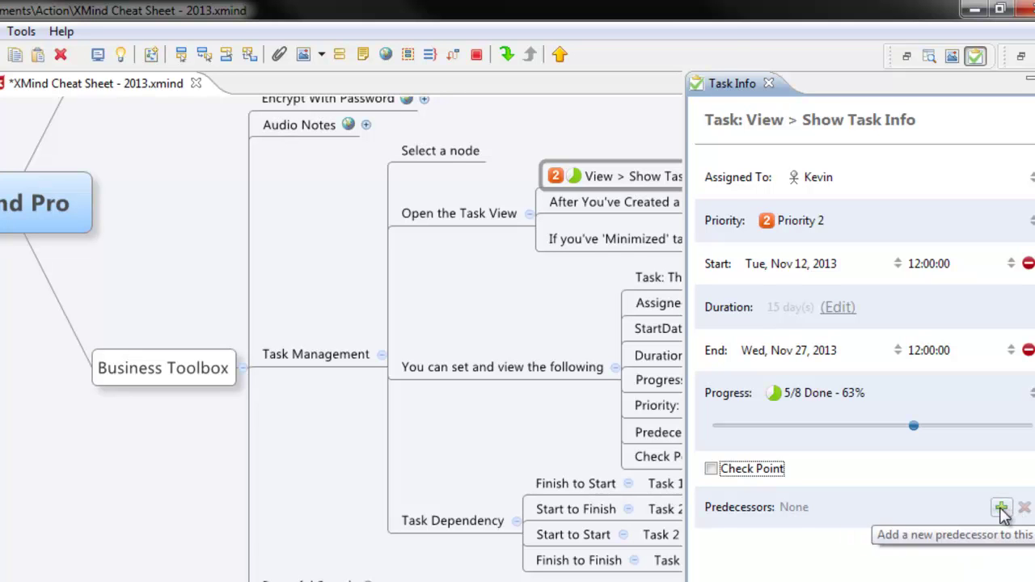
Try "This thing in money!" as the task's predecessor, review the available dependency types, and cancel the dependency.
{"action": "left_click", "coordinate": [1002, 507]}
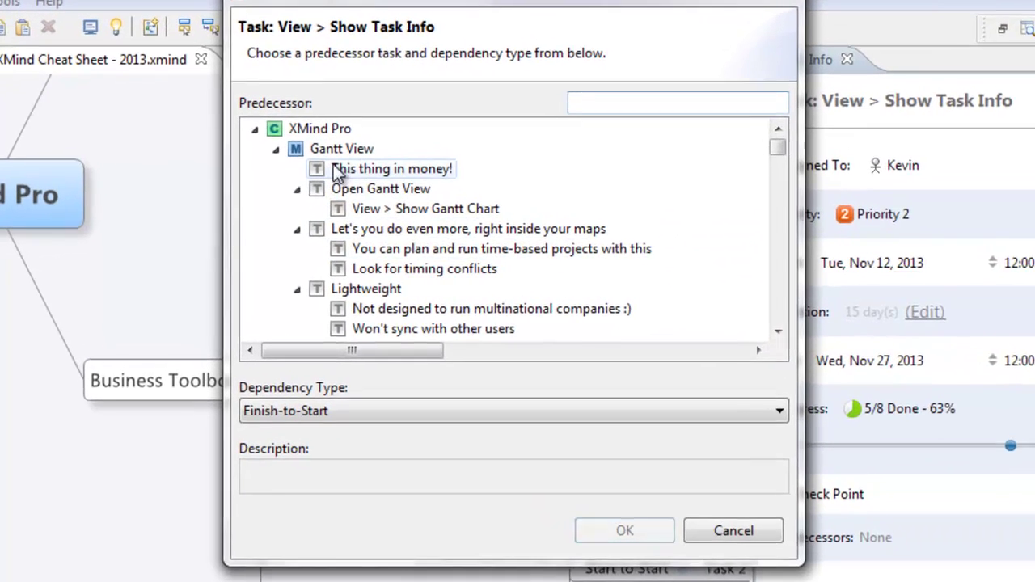
{"action": "left_click", "coordinate": [397, 168]}
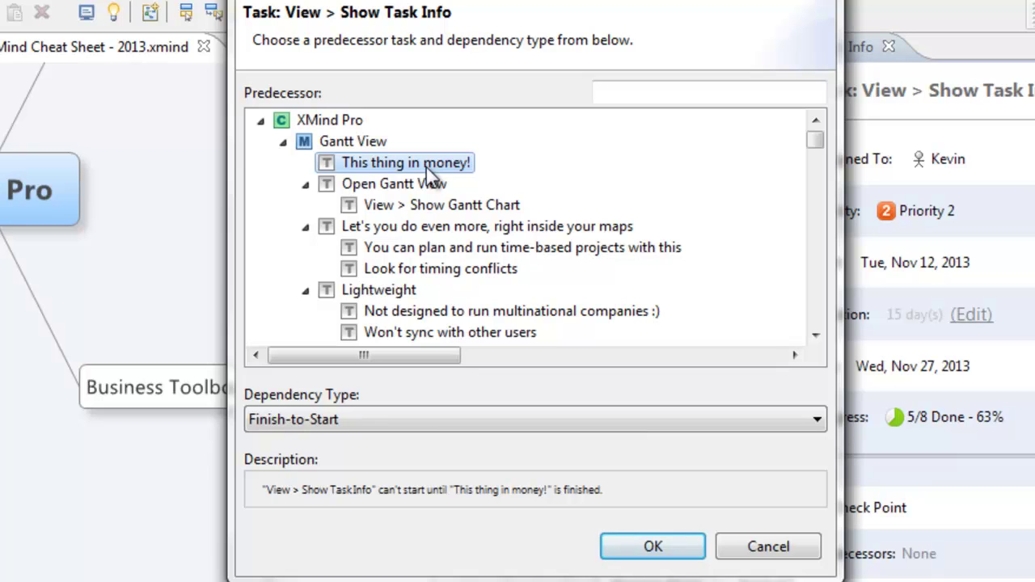
{"action": "left_click", "coordinate": [465, 421]}
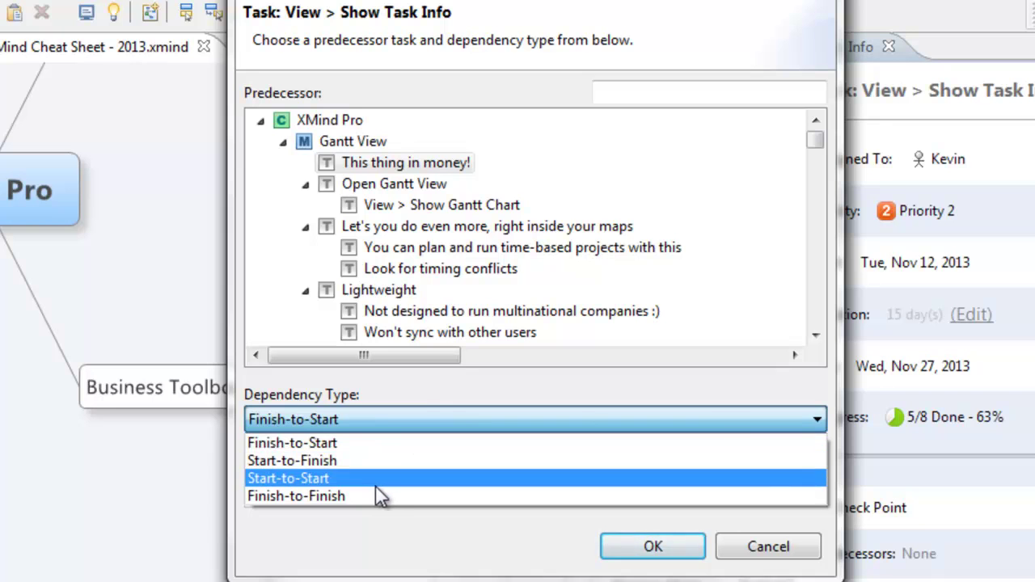
{"action": "left_click", "coordinate": [389, 548]}
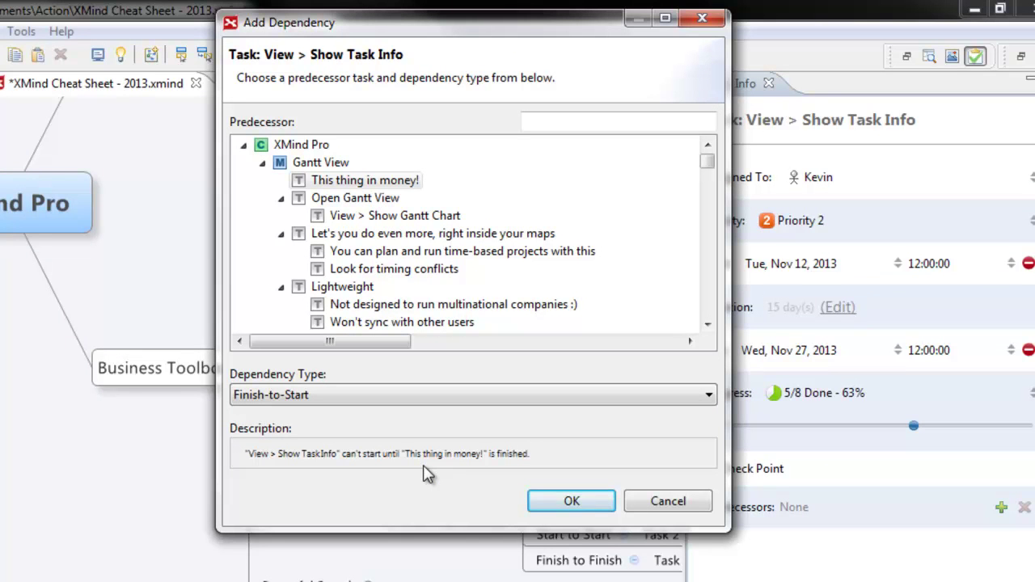
{"action": "left_click", "coordinate": [659, 502]}
Review the Finish to Start, Start to Finish, Start to Start and Finish to Finish explanations in the Task Dependency branch.
{"action": "left_click", "coordinate": [419, 572]}
{"action": "scroll", "coordinate": [510, 453], "scroll_direction": "down", "scroll_amount": 5}
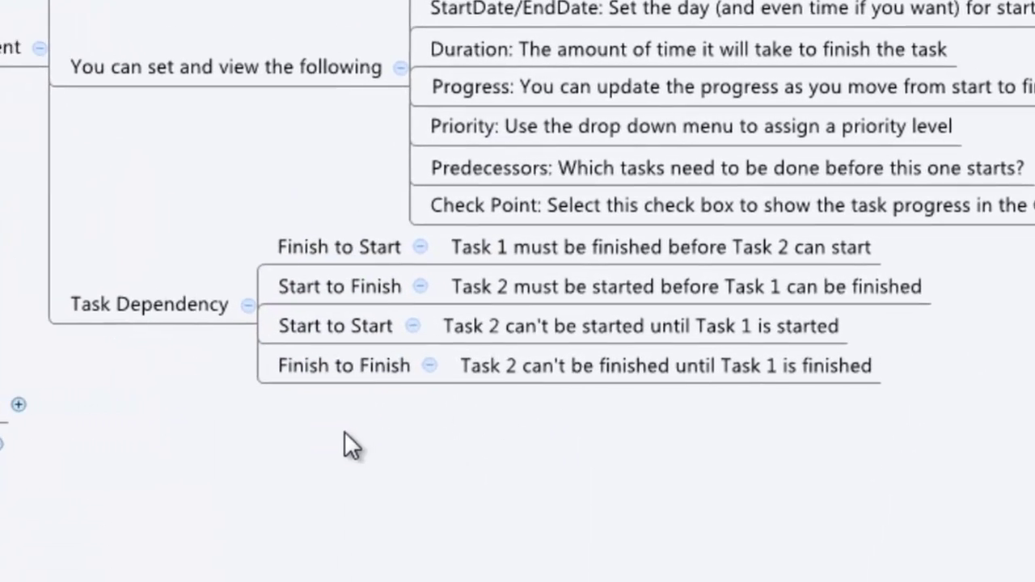
{"action": "left_click", "coordinate": [334, 247]}
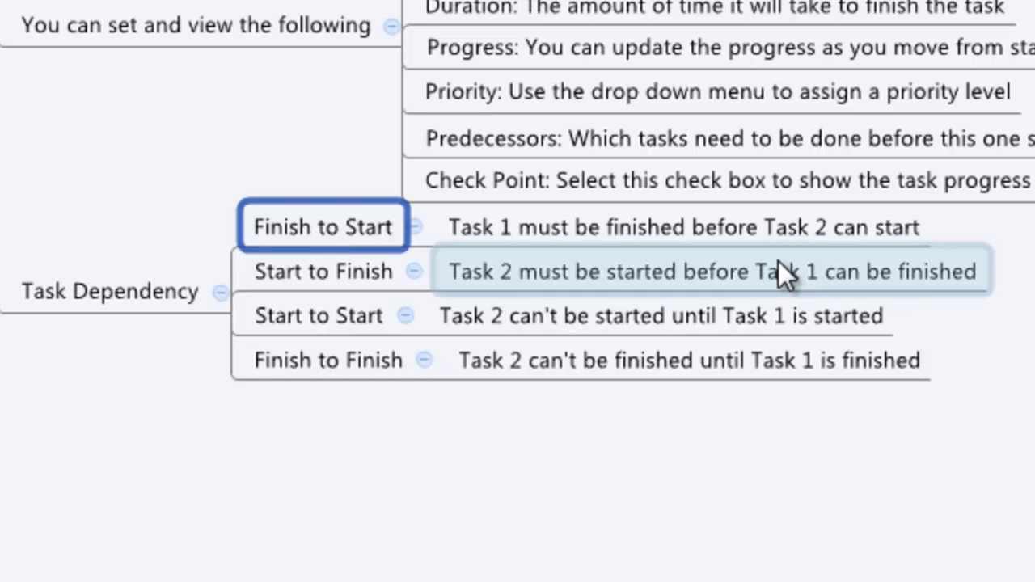
{"action": "left_click", "coordinate": [597, 239]}
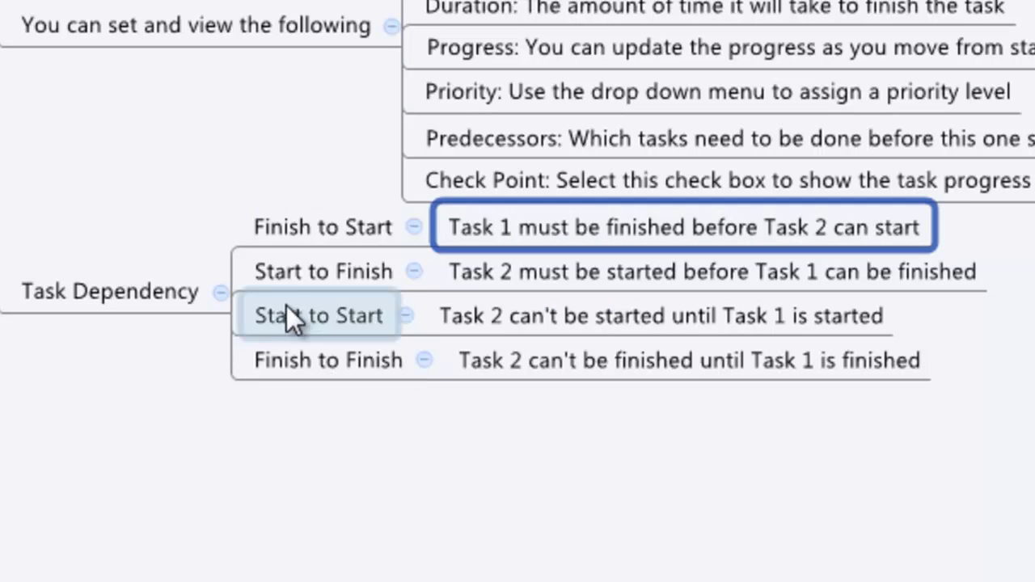
{"action": "left_click", "coordinate": [298, 279]}
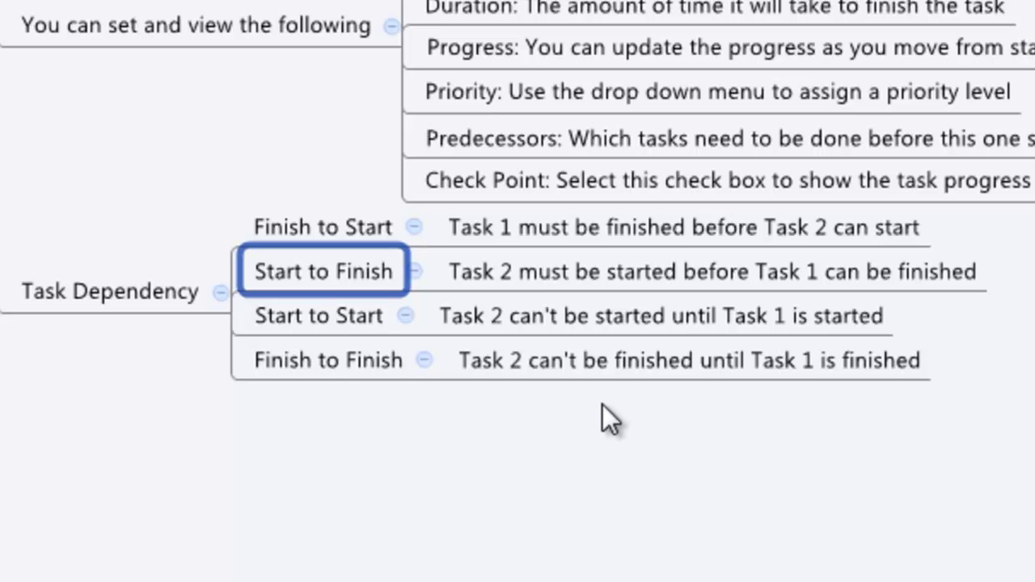
{"action": "scroll", "coordinate": [358, 514], "scroll_direction": "up", "scroll_amount": 5}
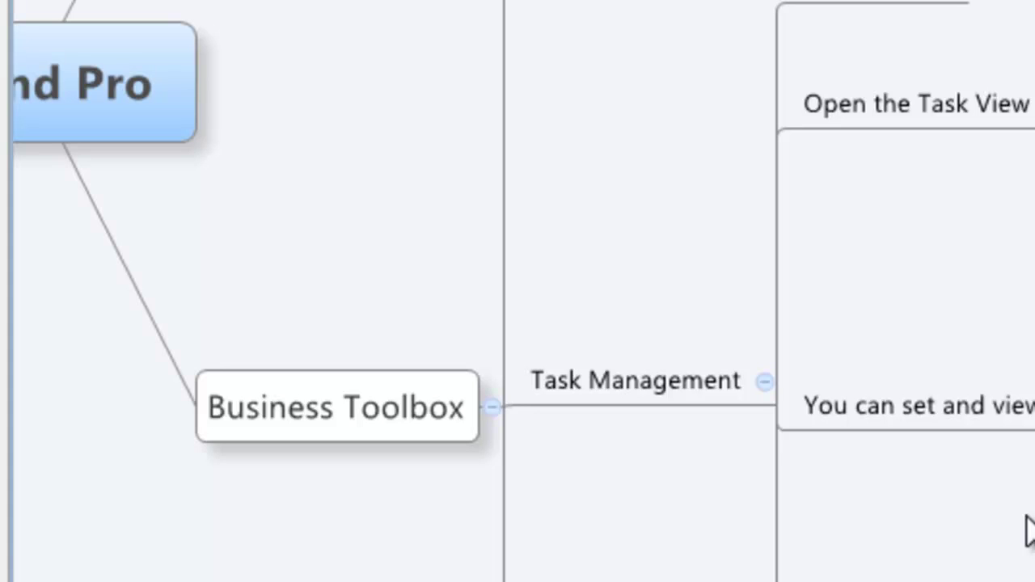
{"action": "left_click", "coordinate": [656, 396]}
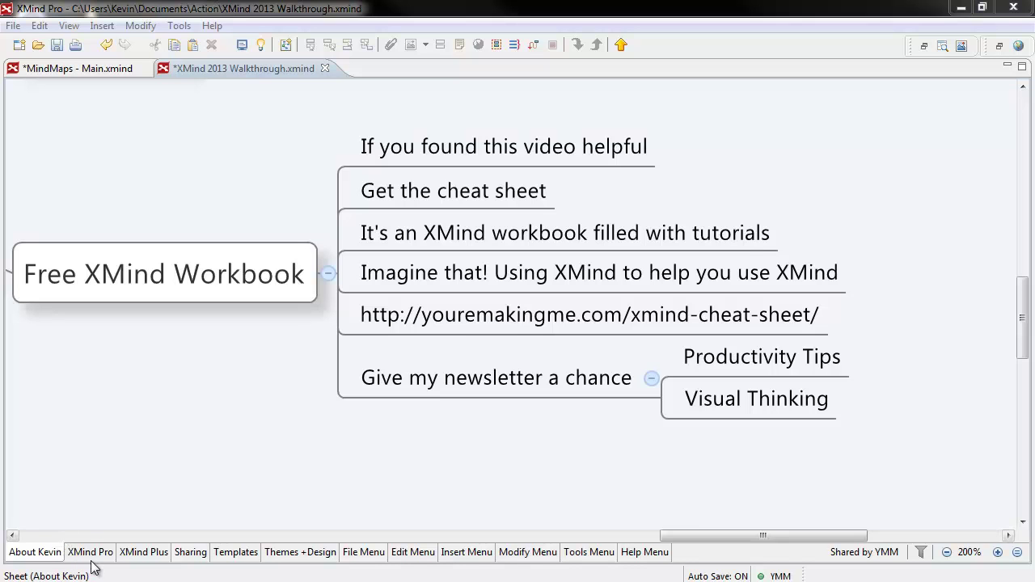
Browse the XMind Plus, File Menu and Edit Menu sheets of the workbook, and return to the author's About sheet.
{"action": "left_click", "coordinate": [142, 553]}
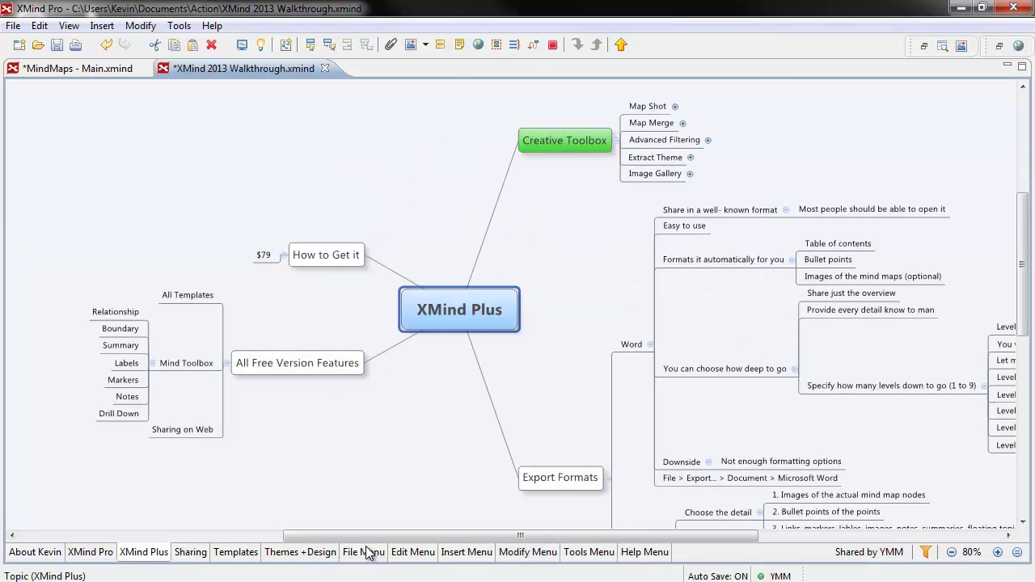
{"action": "left_click", "coordinate": [366, 553]}
{"action": "left_click", "coordinate": [430, 556]}
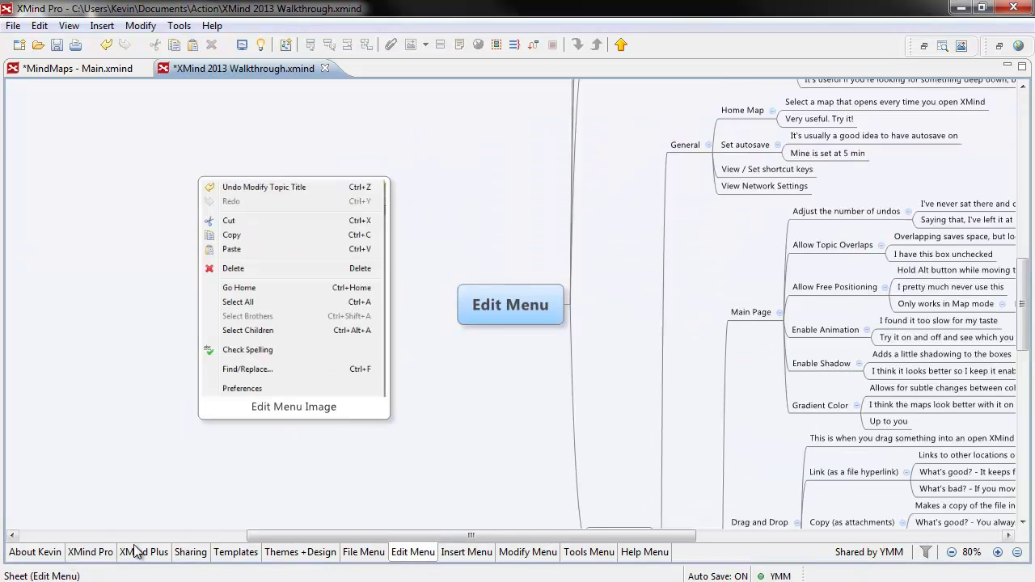
{"action": "left_click", "coordinate": [56, 558]}
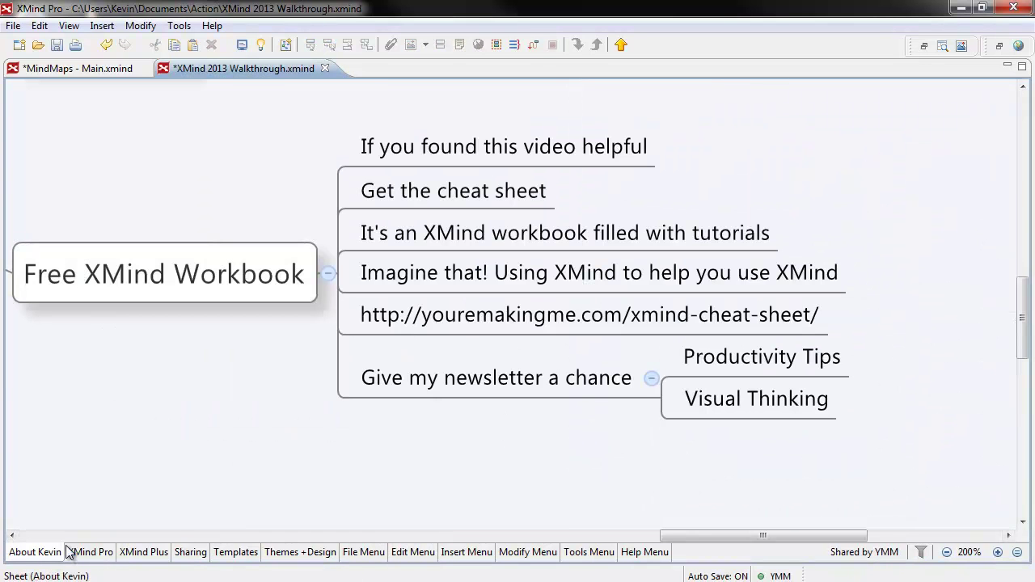
Highlight the cheat sheet web address topic and the "Give my newsletter a chance" topic under Free XMind Workbook.
{"action": "mouse_move", "coordinate": [69, 550]}
{"action": "left_click", "coordinate": [458, 324]}
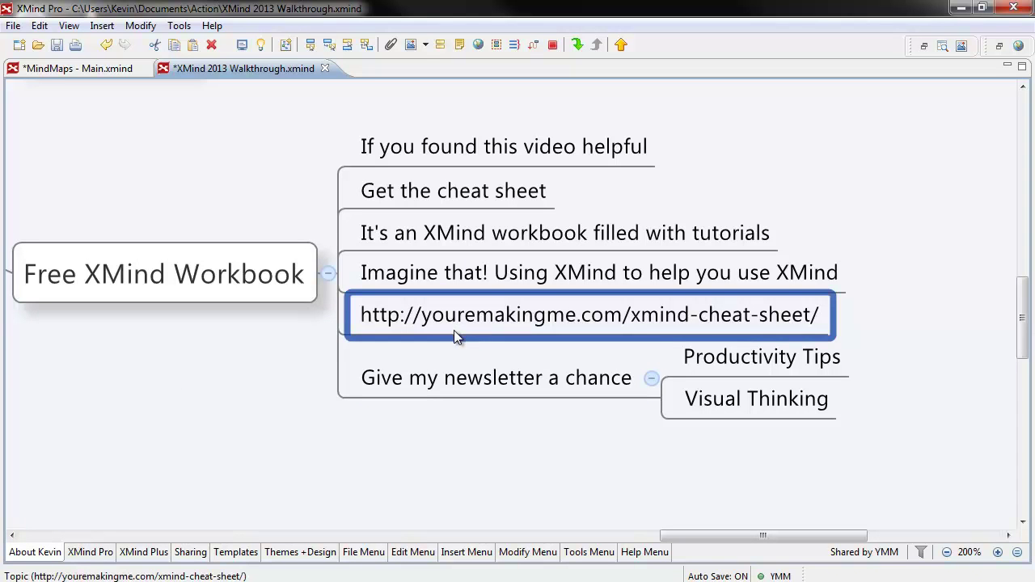
{"action": "left_click", "coordinate": [476, 388]}
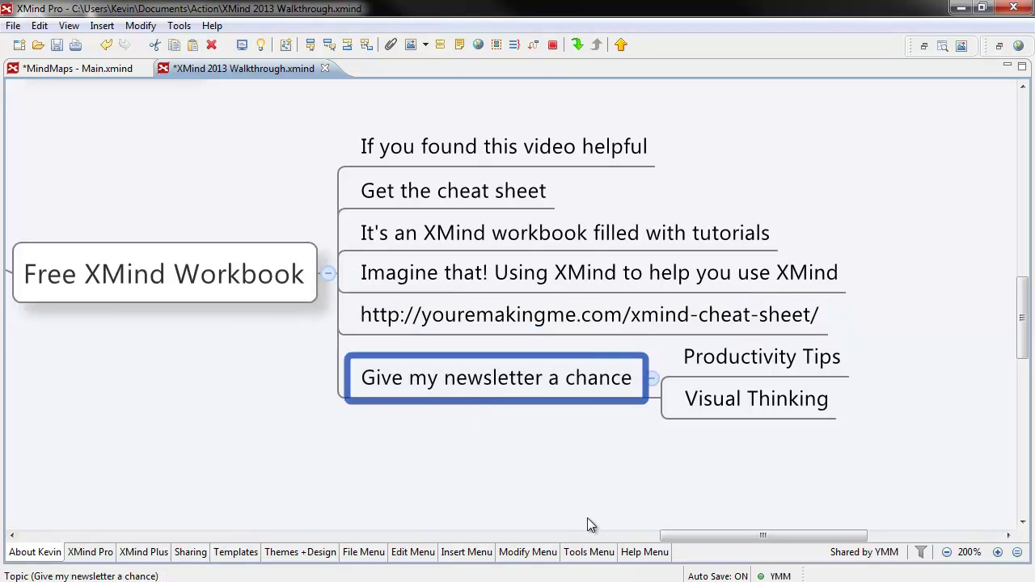